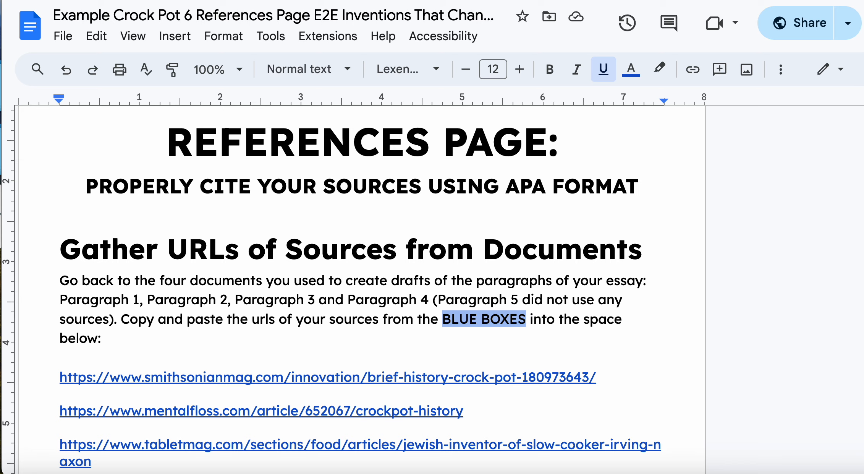
# Review the source URLs gathered on the references page and the Smithsonian crock pot article, ending back in the document
pyautogui.scroll(-1, 361, 291)
pyautogui.scroll(-1, 361, 290)
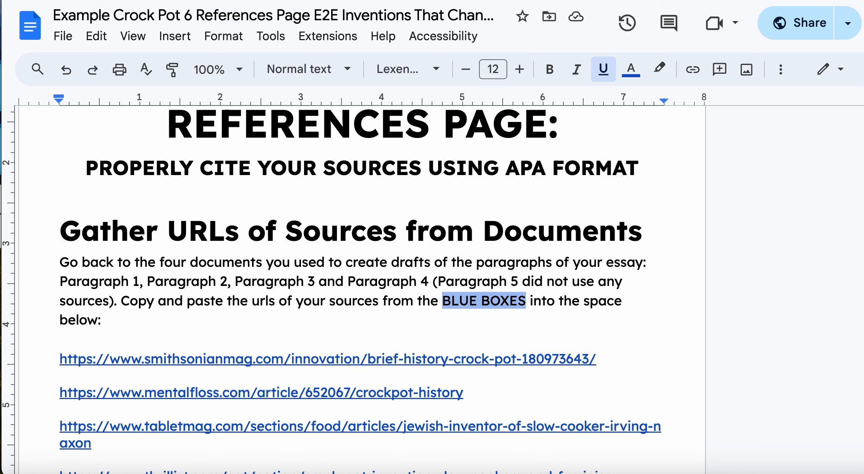
pyautogui.scroll(1, 361, 290)
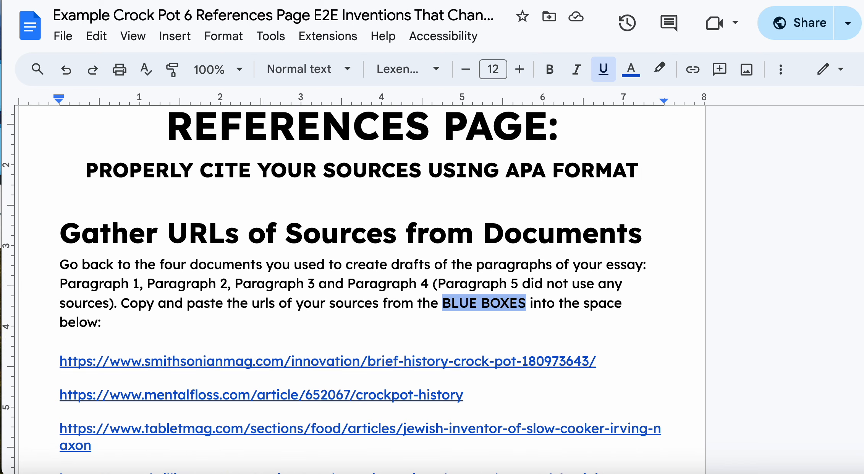
pyautogui.scroll(-3, 361, 290)
pyautogui.scroll(3, 361, 290)
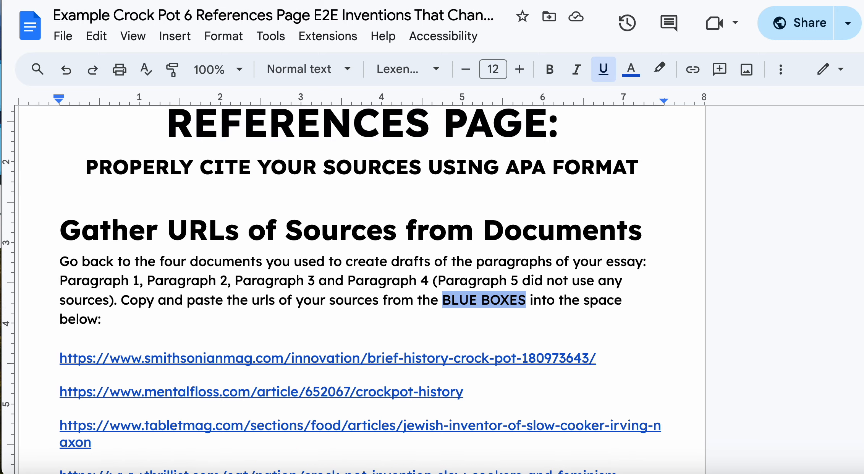
pyautogui.scroll(-8, 361, 290)
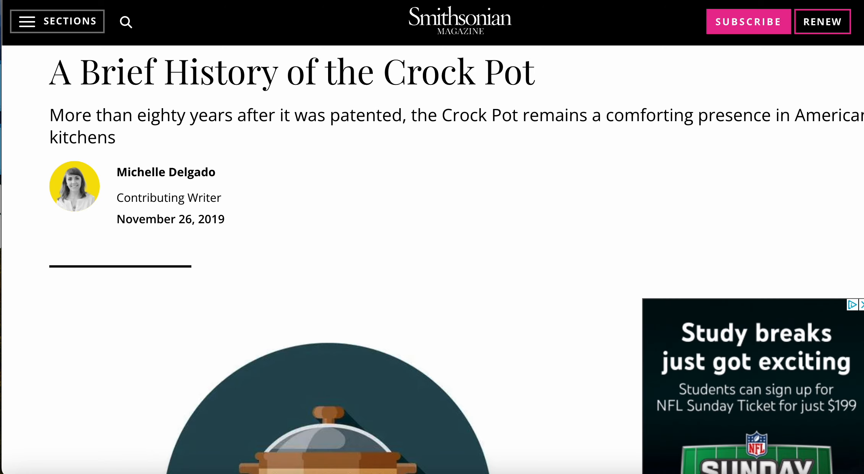
pyautogui.click(382, 1)
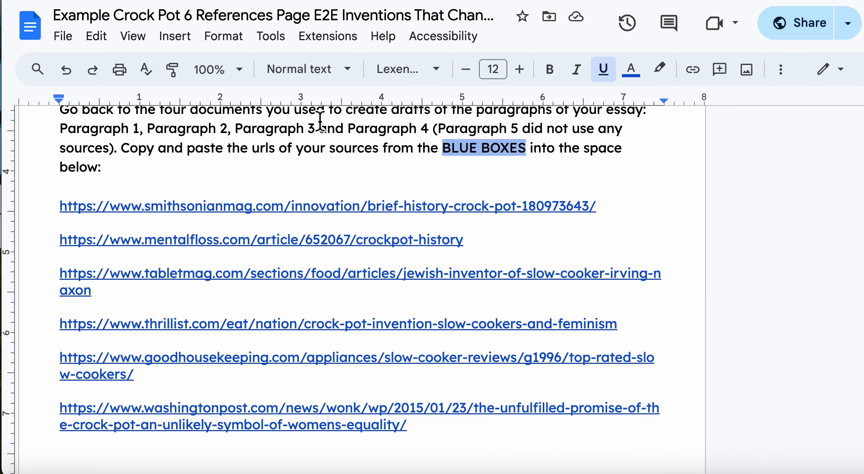
# Open the document's citations tool and set the citation style to APA (7th ed.)
pyautogui.click(236, 43)
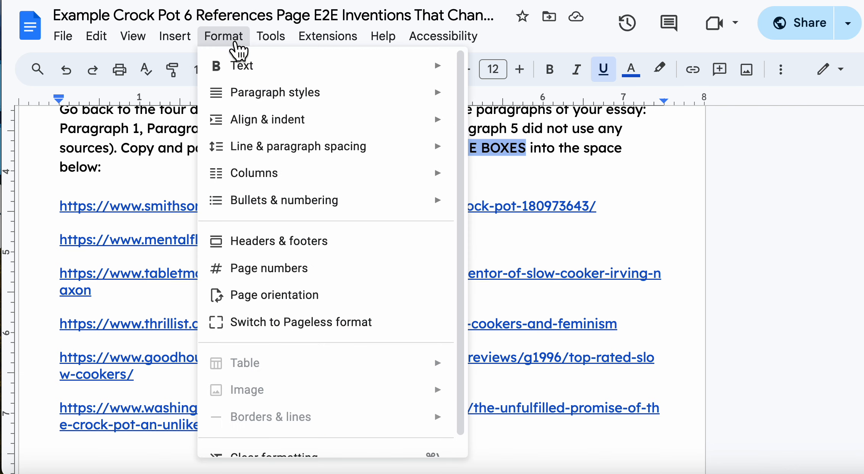
pyautogui.moveTo(276, 43)
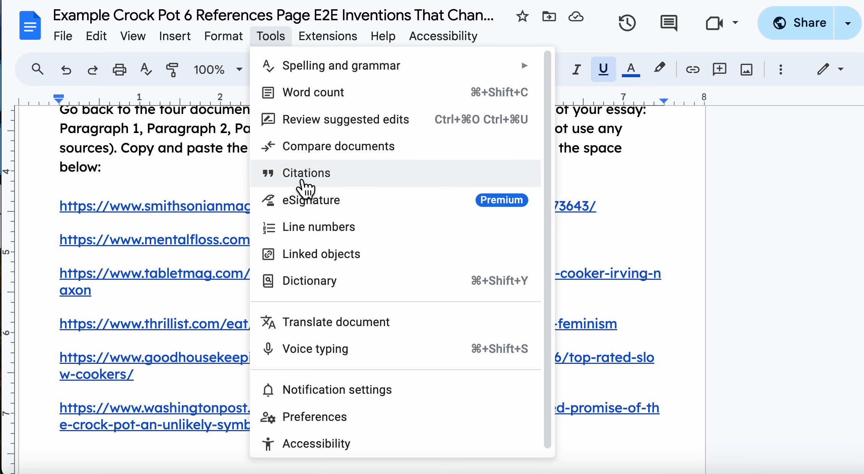
pyautogui.click(303, 179)
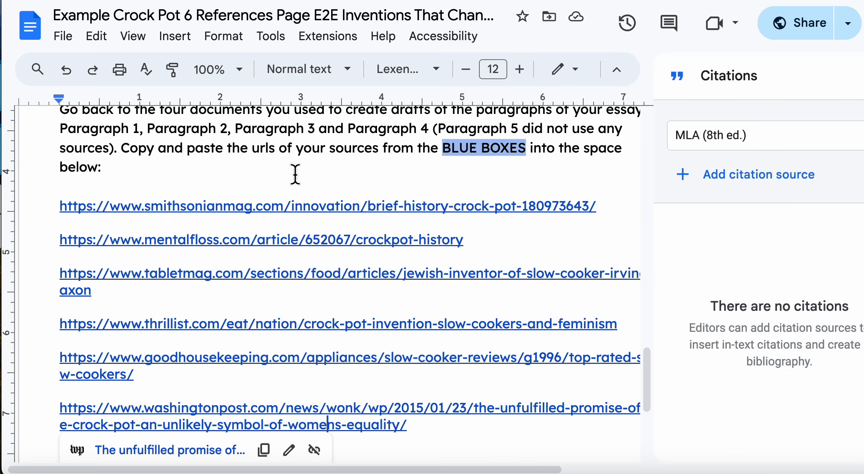
pyautogui.click(737, 151)
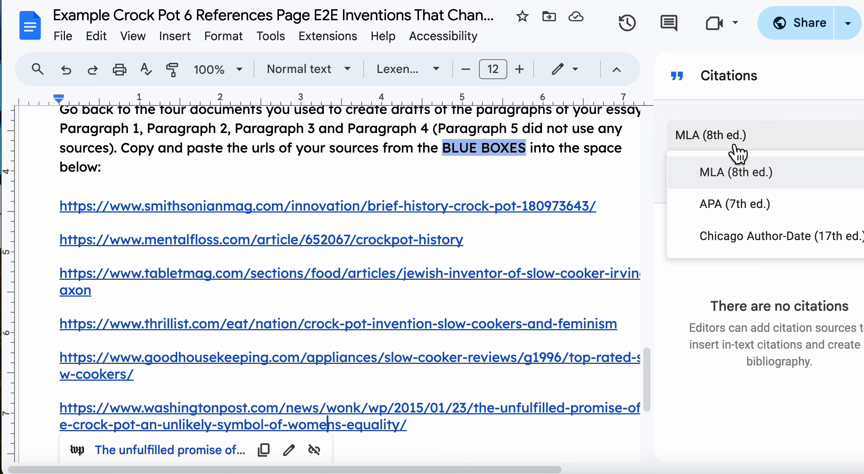
pyautogui.click(730, 211)
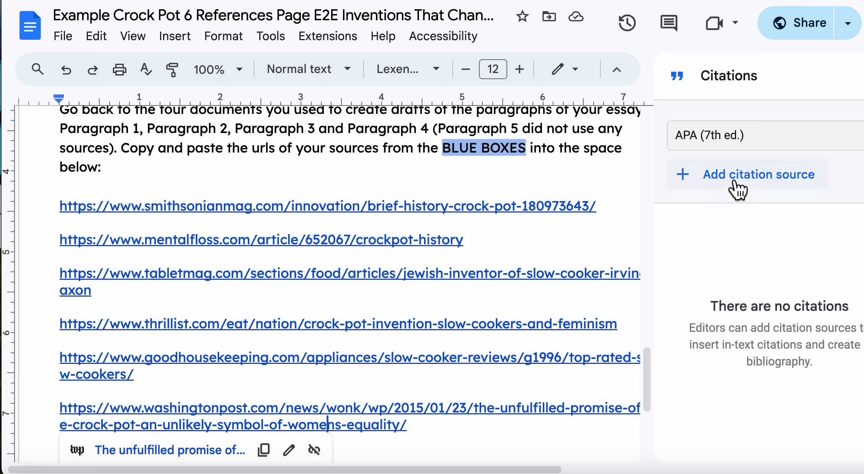
# Start a Website citation source and look it up with the smithsonianmag.com URL copied from the document's list
pyautogui.click(685, 175)
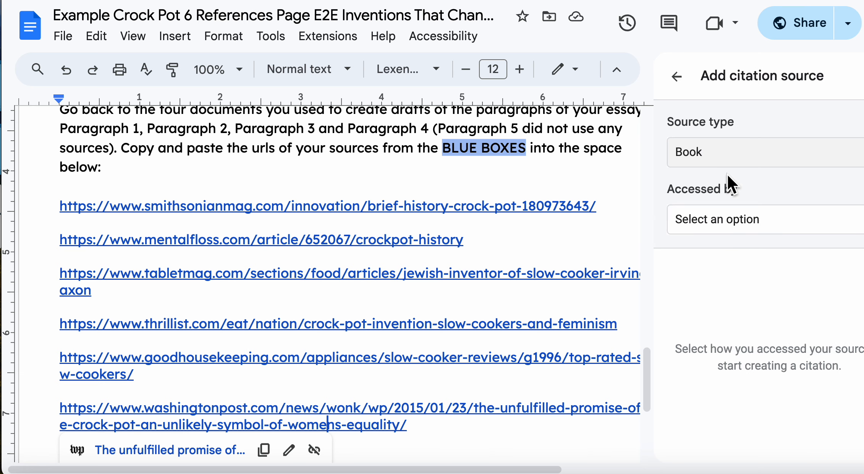
pyautogui.click(695, 156)
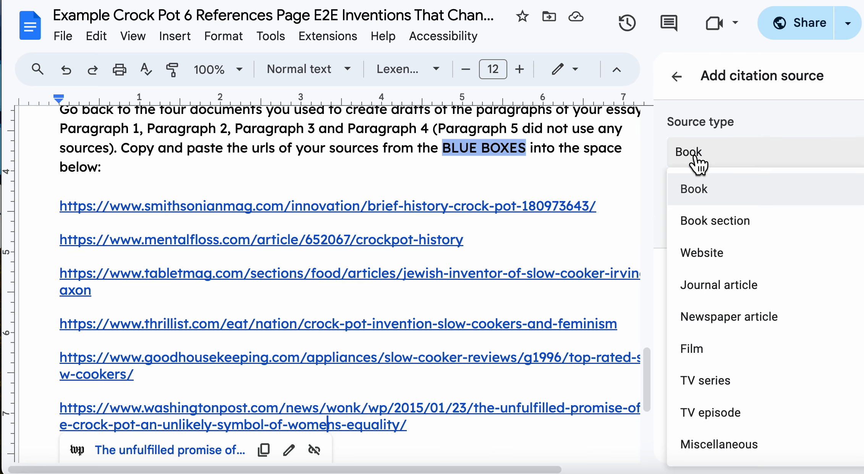
pyautogui.click(700, 253)
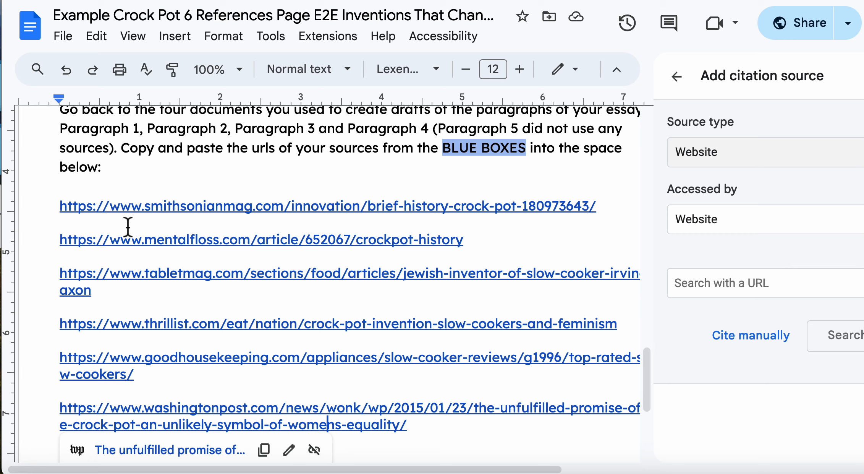
pyautogui.moveTo(603, 206); pyautogui.dragTo(60, 216)
pyautogui.hotkey('ctrl', 'c')
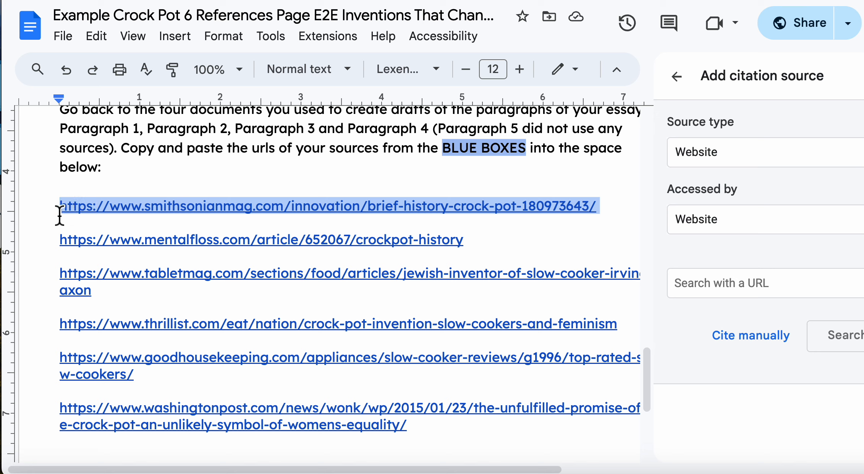
pyautogui.click(721, 290)
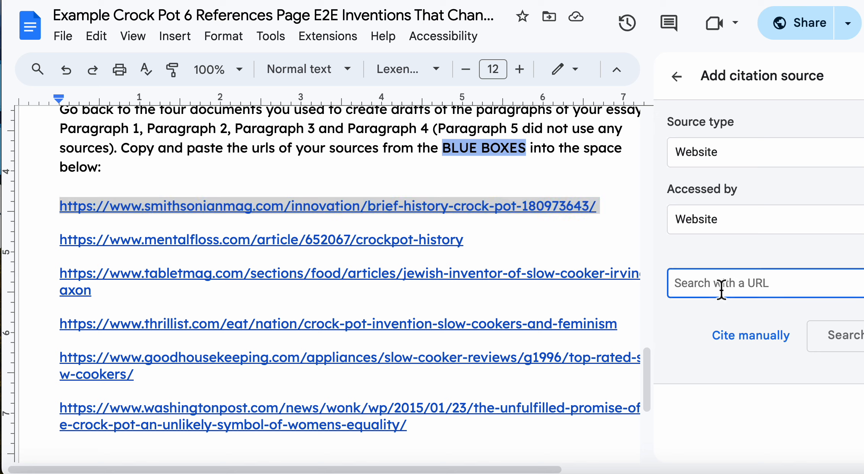
pyautogui.hotkey('ctrl', 'v')
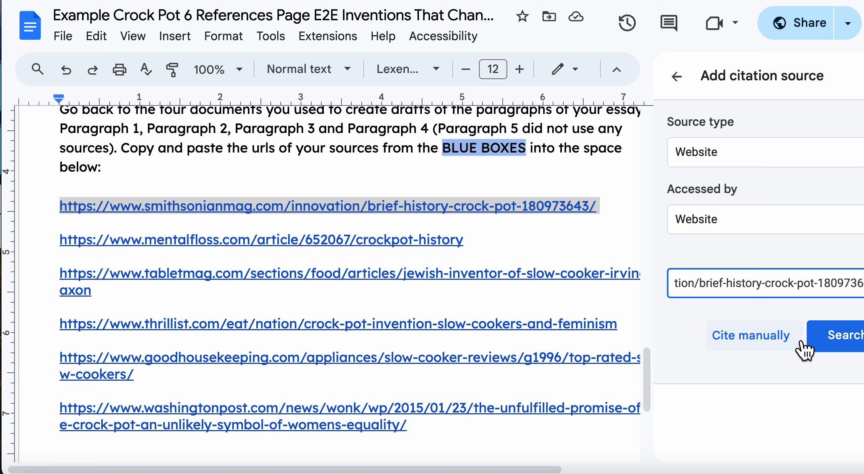
pyautogui.click(821, 337)
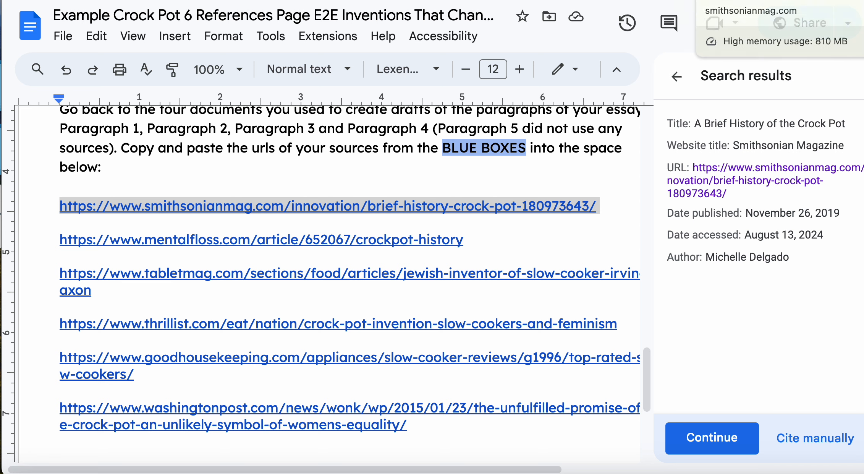
# Check the retrieved details against the Smithsonian article and add it as a citation source
pyautogui.click(730, 1)
pyautogui.hotkey('ctrl', 'shift', 'Tab')
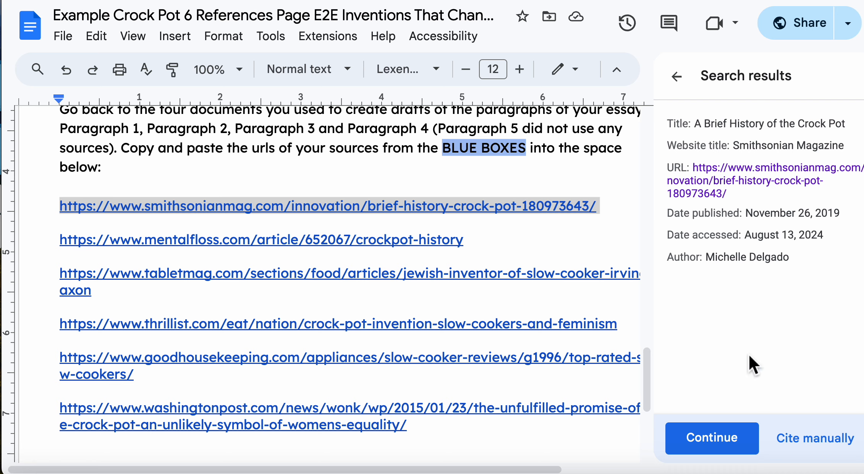
pyautogui.click(729, 453)
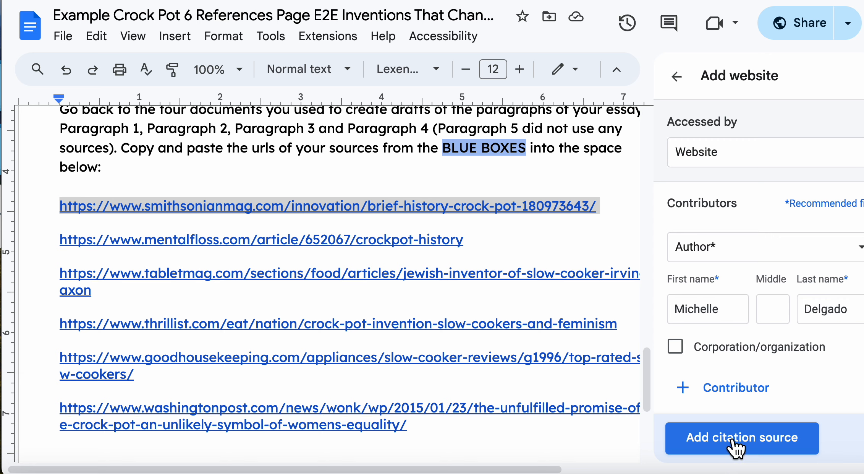
pyautogui.click(735, 445)
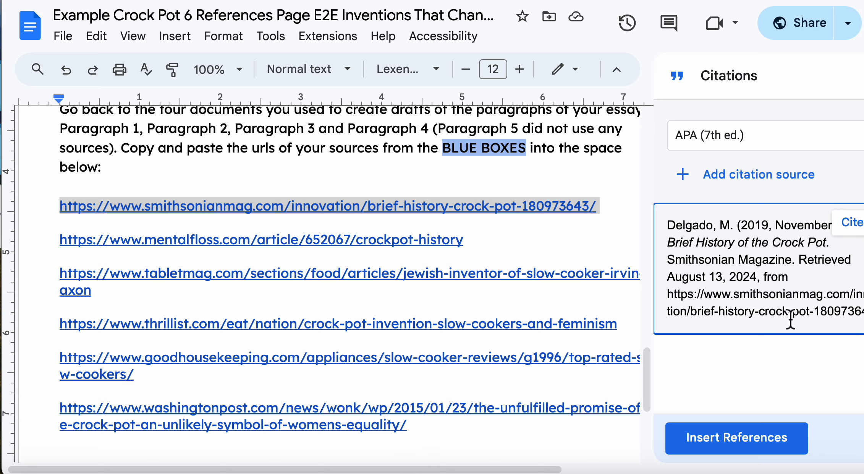
# Start another Website citation source and look it up with the mentalfloss.com URL copied from the document's list
pyautogui.click(762, 179)
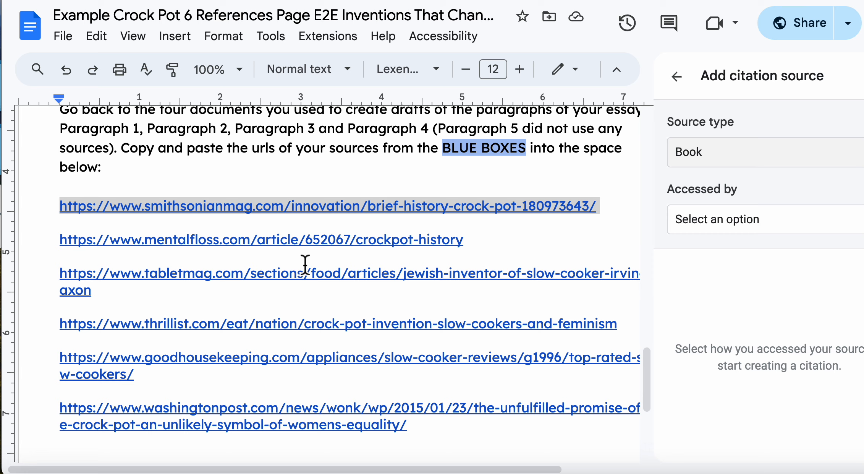
pyautogui.click(702, 162)
pyautogui.click(711, 268)
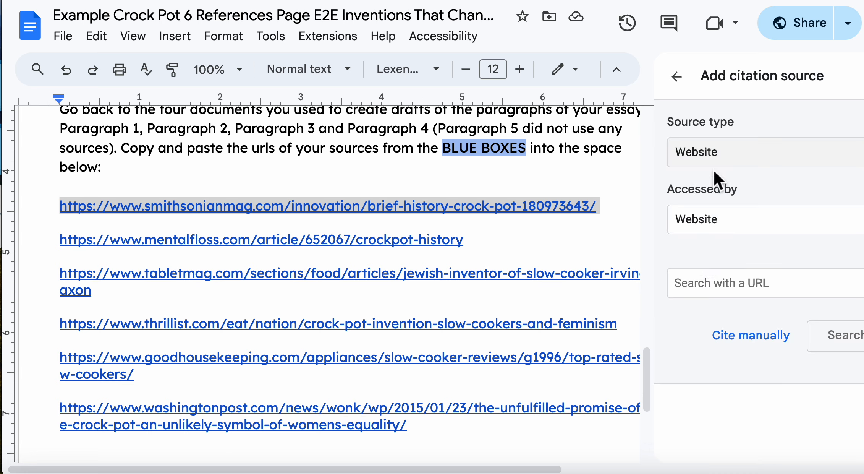
pyautogui.moveTo(465, 240); pyautogui.dragTo(55, 249)
pyautogui.hotkey('ctrl', 'c')
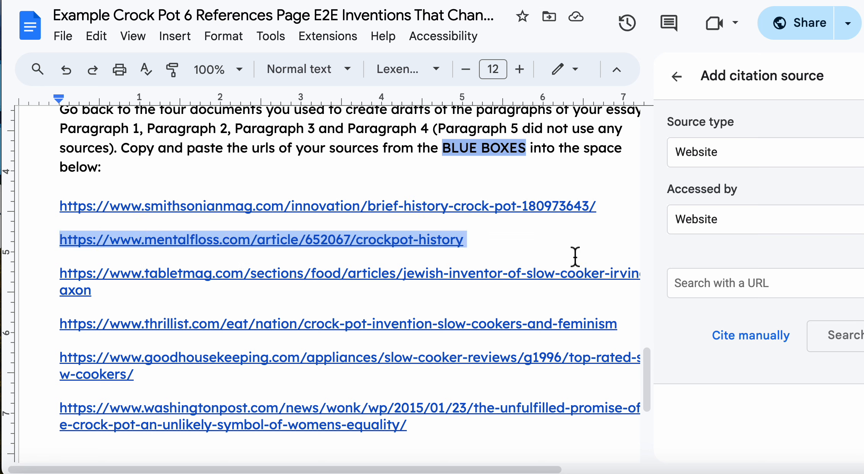
pyautogui.click(675, 285)
pyautogui.hotkey('ctrl', 'v')
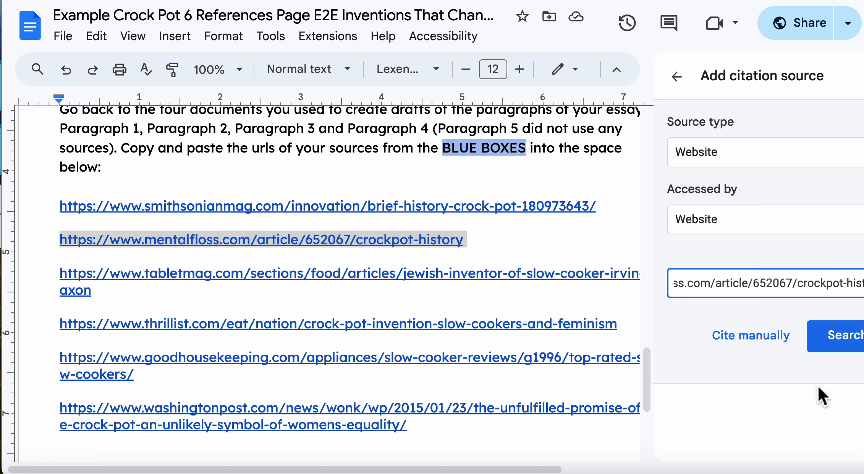
pyautogui.click(827, 330)
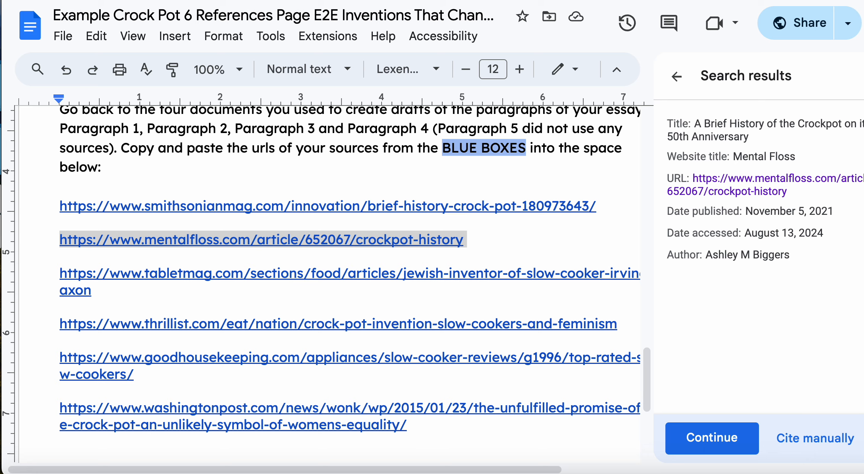
# Check the retrieved title, author and date against the Mental Floss article in a new browser tab, and add it as a citation source
pyautogui.press('super+t')
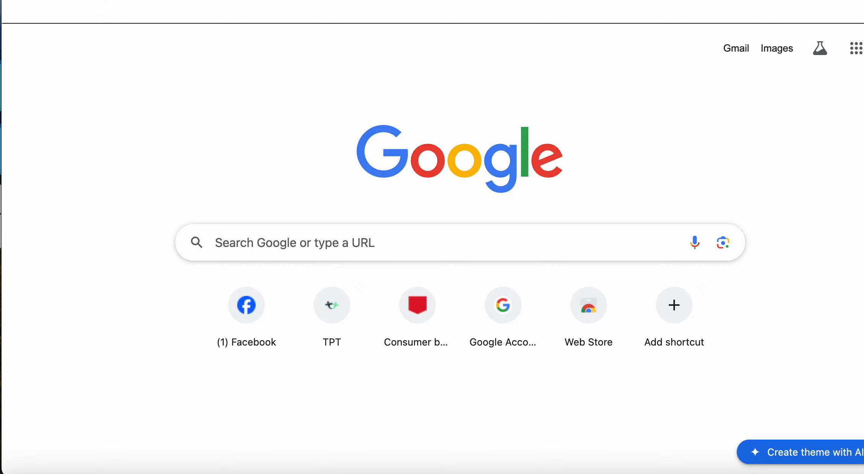
pyautogui.press('super+v')
pyautogui.press('Return')
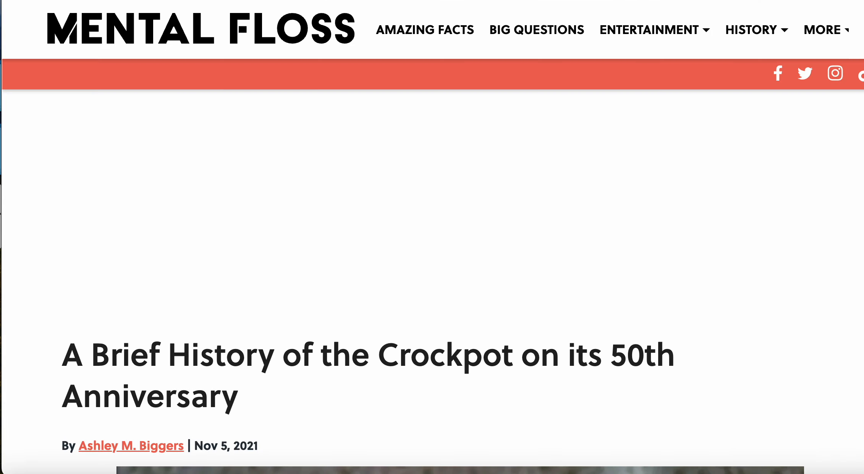
pyautogui.scroll(-4, 221, 314)
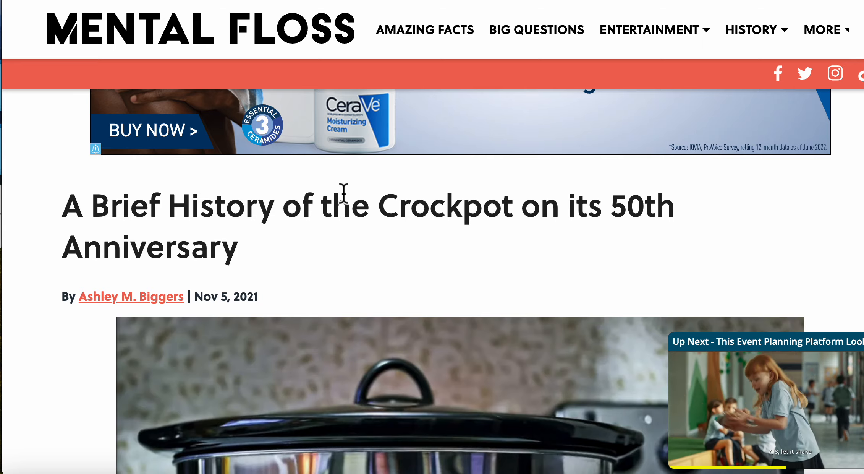
pyautogui.scroll(-3, 344, 193)
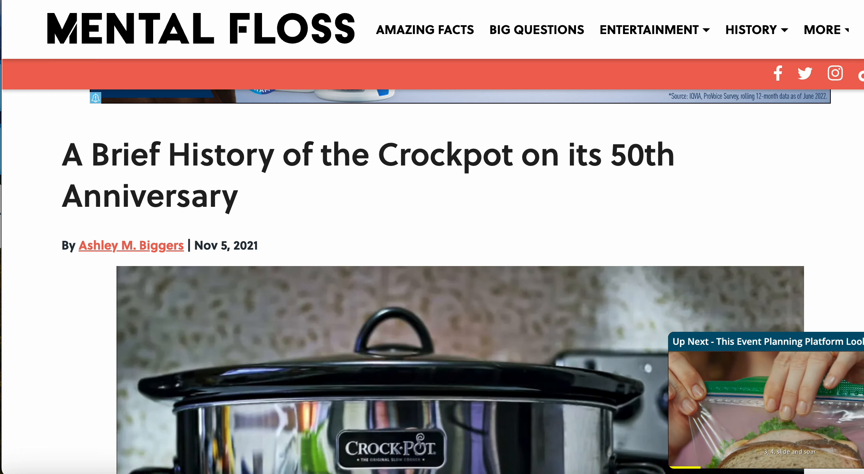
pyautogui.click(336, 0)
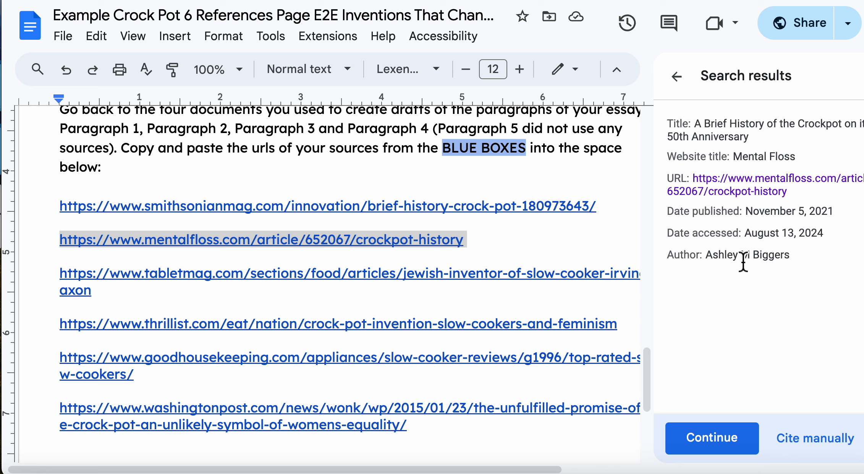
pyautogui.click(691, 440)
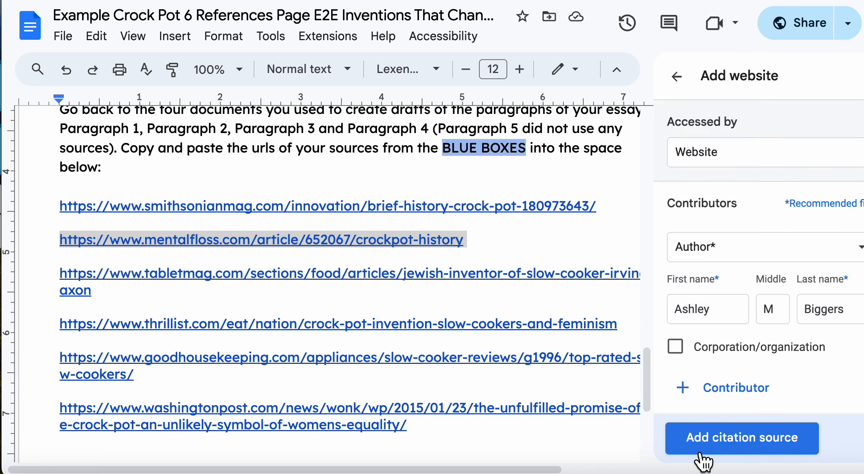
pyautogui.click(704, 449)
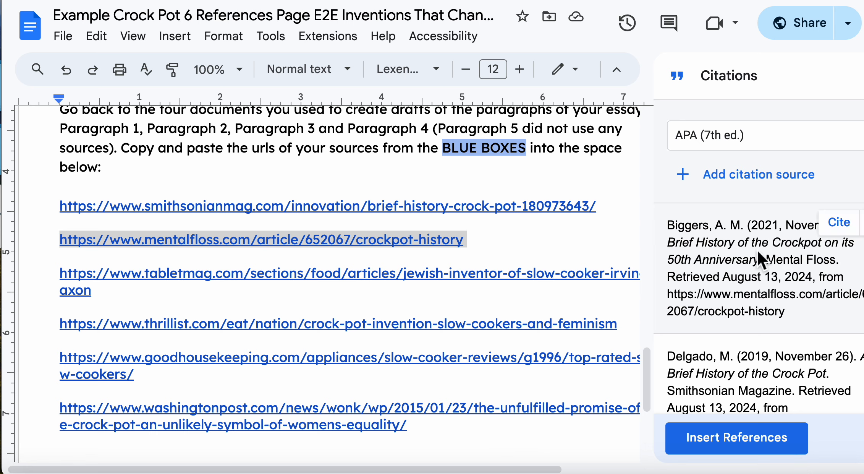
# Start a Website citation source and look it up with the tabletmag.com URL copied from the document's list
pyautogui.click(688, 177)
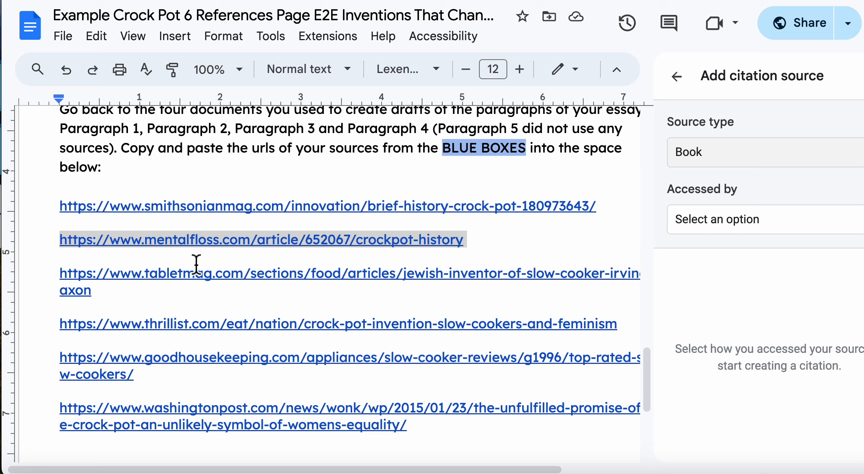
pyautogui.click(712, 160)
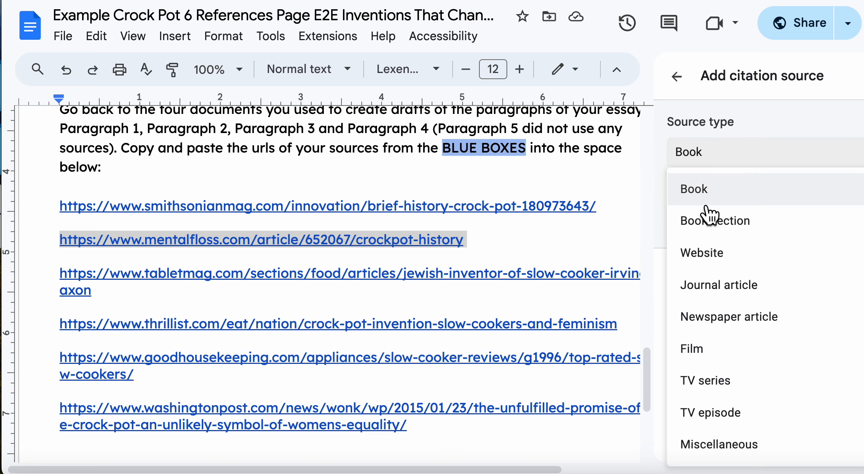
pyautogui.click(702, 263)
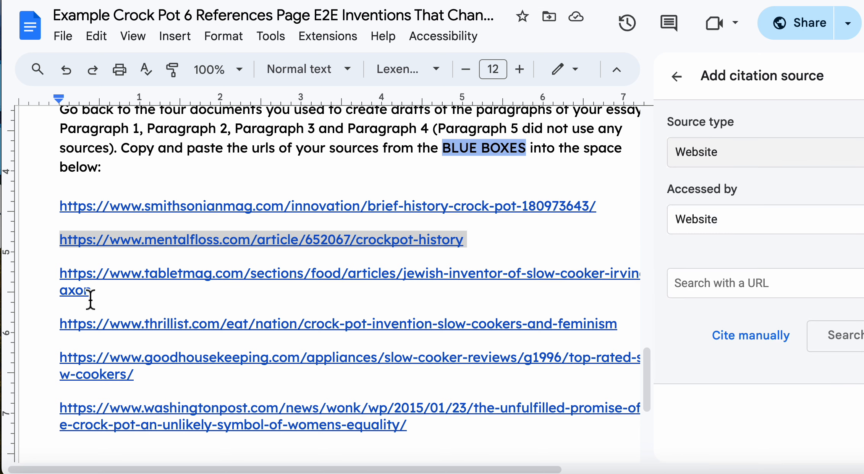
pyautogui.moveTo(91, 296); pyautogui.dragTo(57, 281)
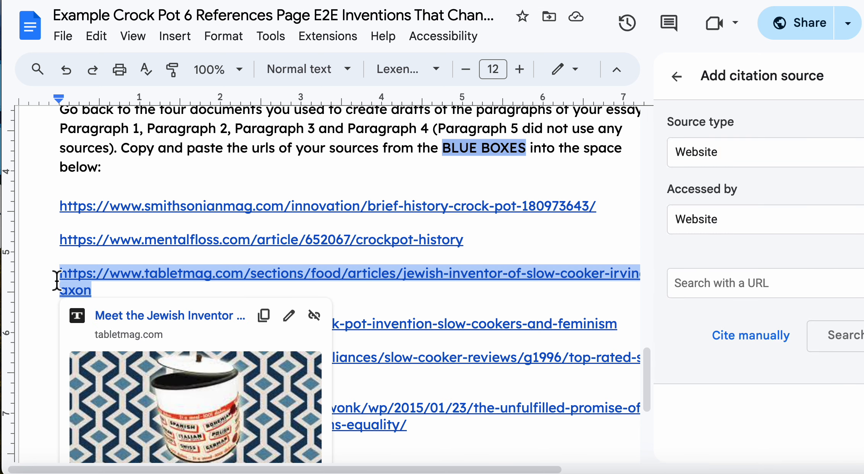
pyautogui.click(704, 293)
pyautogui.hotkey('ctrl', 'v')
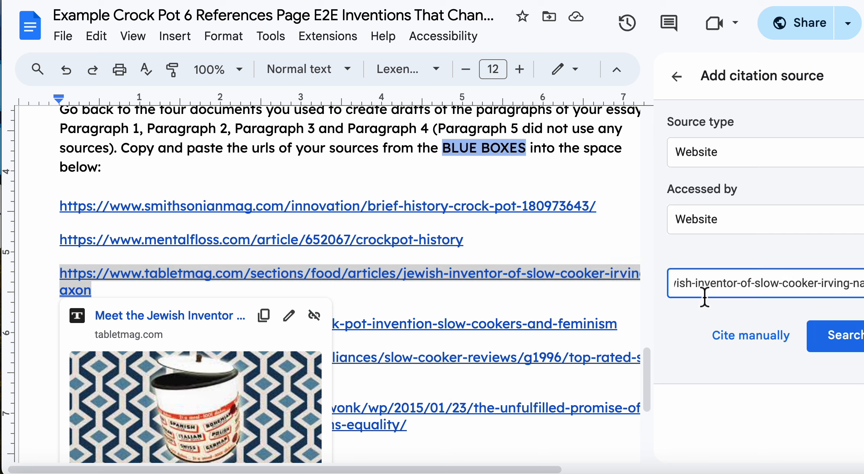
pyautogui.click(837, 335)
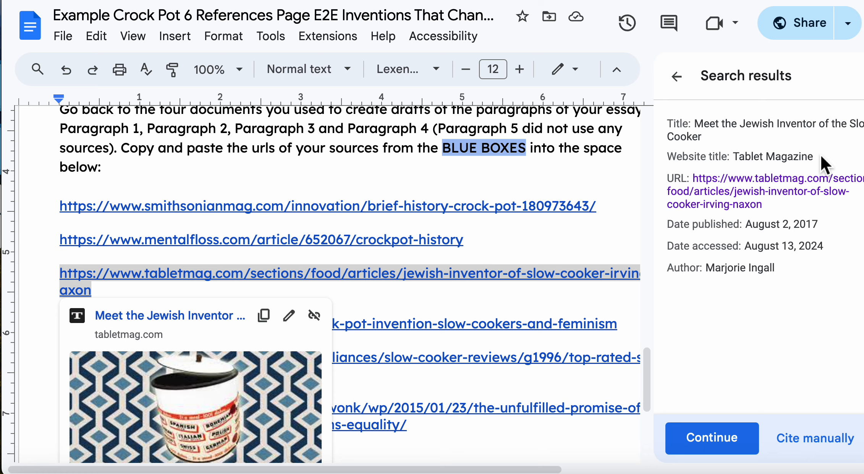
# Check the retrieved title, author and date against the Tablet article in a new browser tab, and add it as a citation source
pyautogui.press('super+t')
pyautogui.press('super+l')
pyautogui.press('super+v')
pyautogui.press('Return')
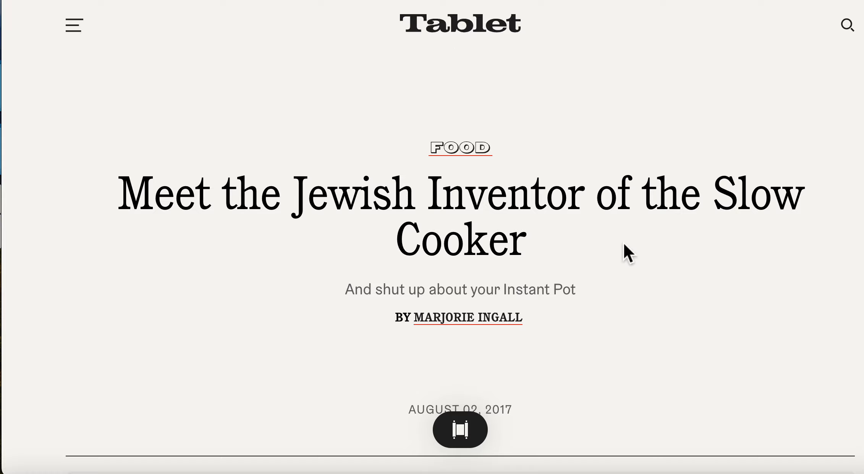
pyautogui.scroll(-3, 624, 245)
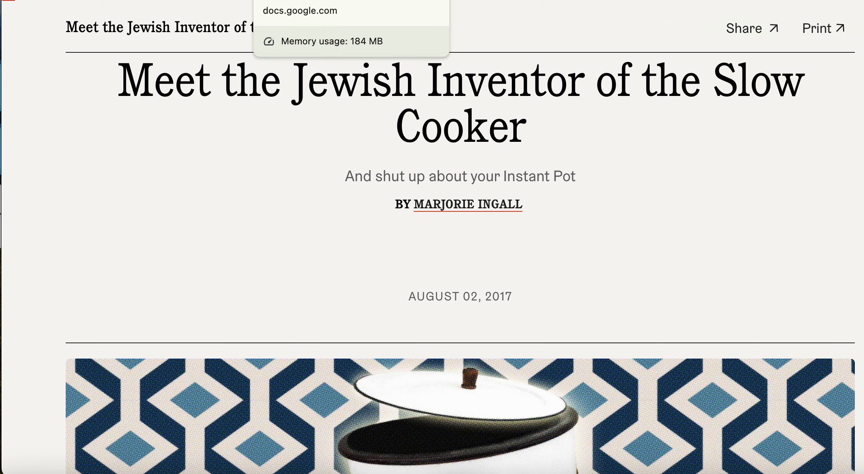
pyautogui.click(298, 1)
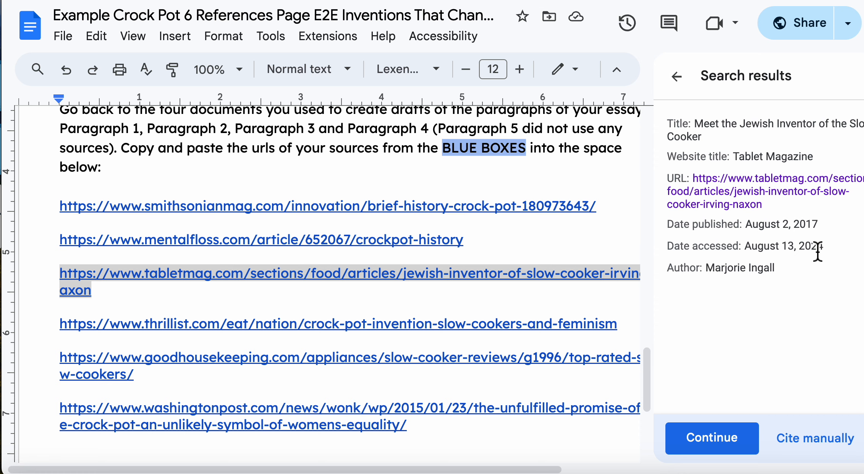
pyautogui.click(728, 444)
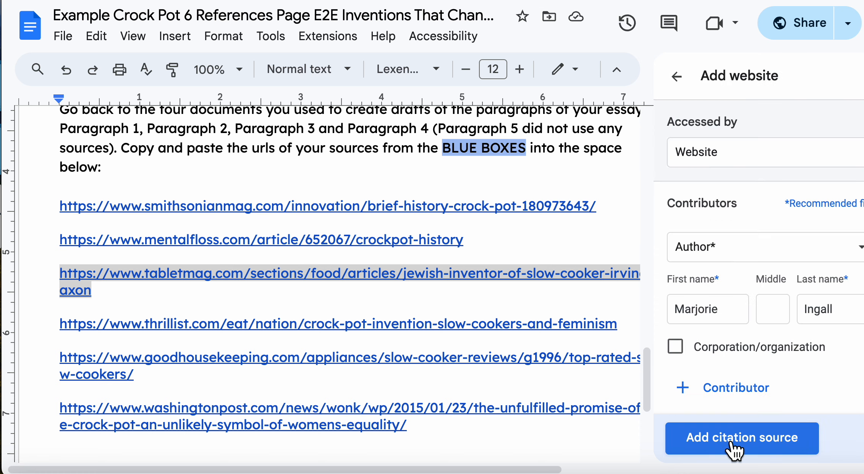
pyautogui.click(731, 444)
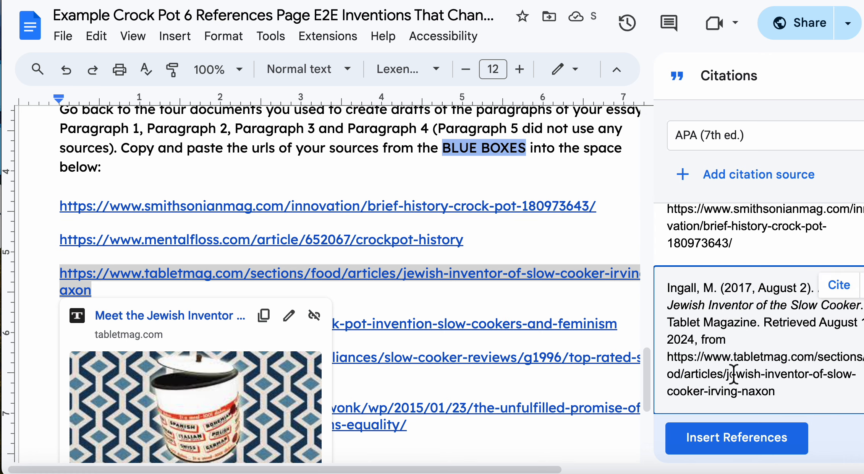
# Review the added citation sources and insert the References list in the document at the selected tabletmag.com link
pyautogui.scroll(5, 718, 267)
pyautogui.scroll(1, 772, 304)
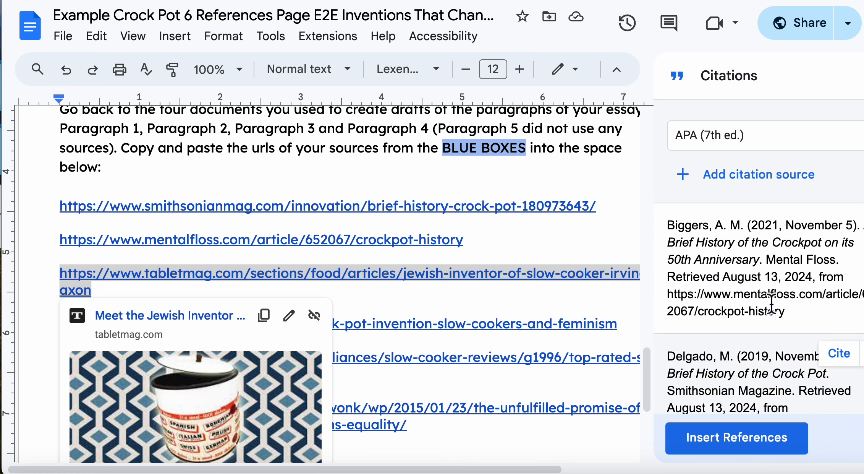
pyautogui.scroll(-5, 771, 304)
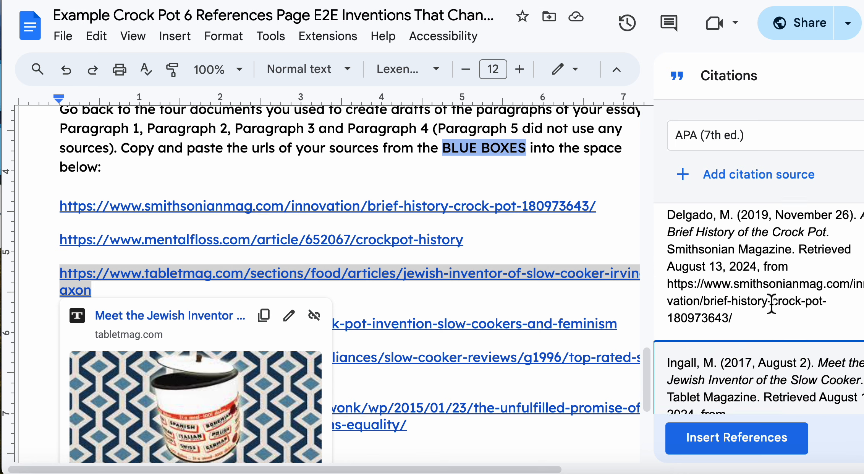
pyautogui.click(739, 443)
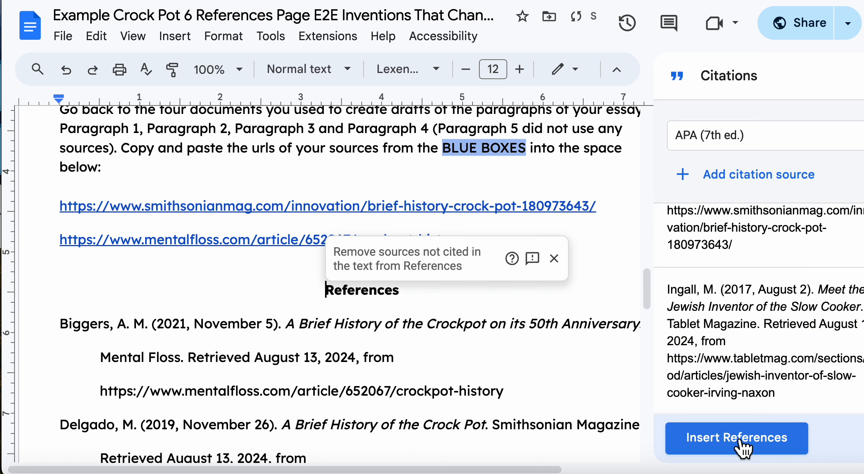
# Examine the inserted References list, including the order of its entries, their indentation and its place among the source links
pyautogui.scroll(-2, 496, 360)
pyautogui.scroll(1, 468, 352)
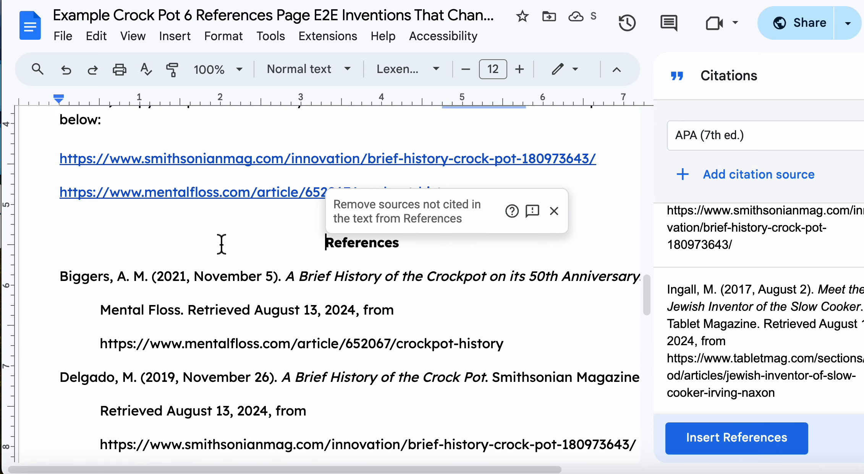
pyautogui.scroll(-10, 218, 240)
pyautogui.scroll(6, 209, 229)
pyautogui.scroll(5, 208, 230)
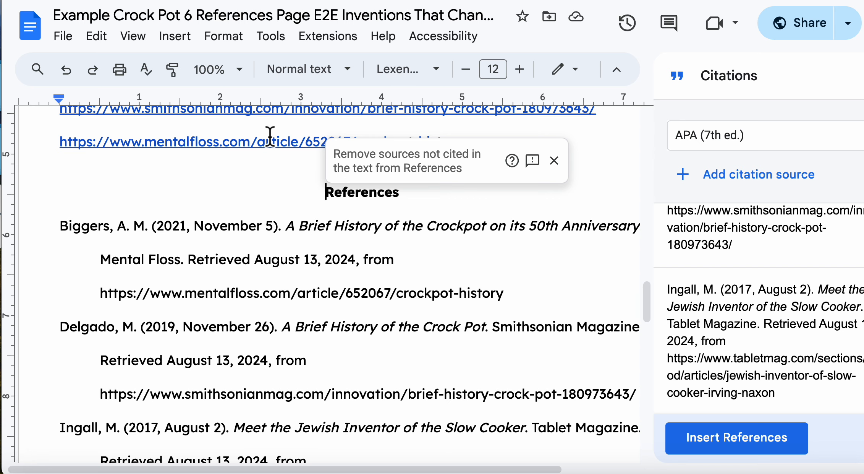
pyautogui.scroll(7, 270, 137)
pyautogui.scroll(-8, 270, 137)
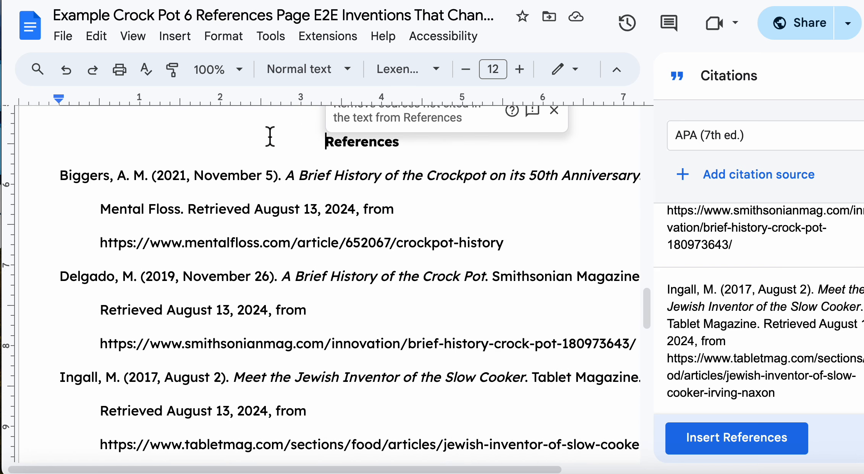
pyautogui.scroll(-2, 251, 288)
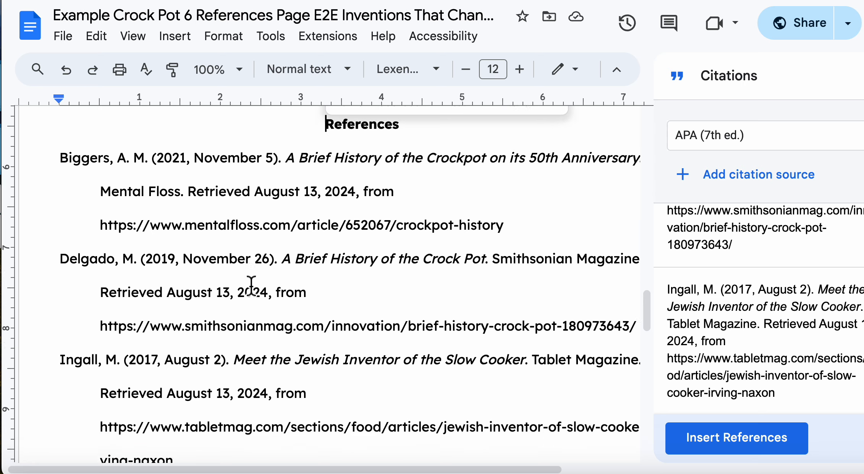
pyautogui.scroll(2, 251, 286)
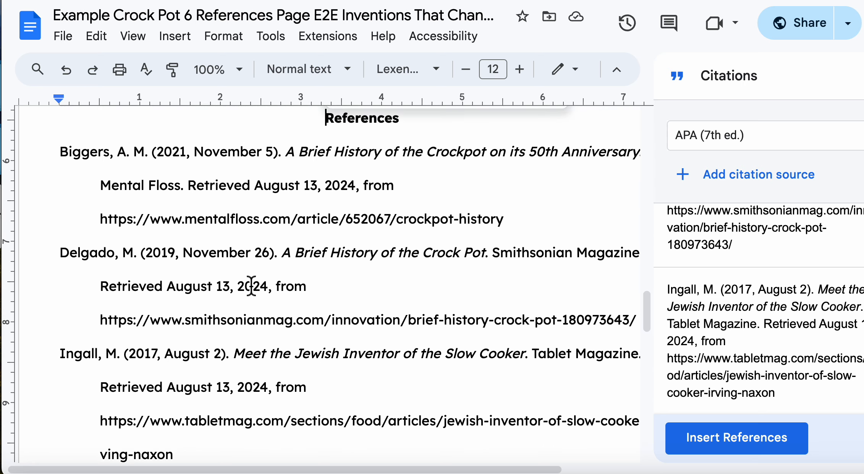